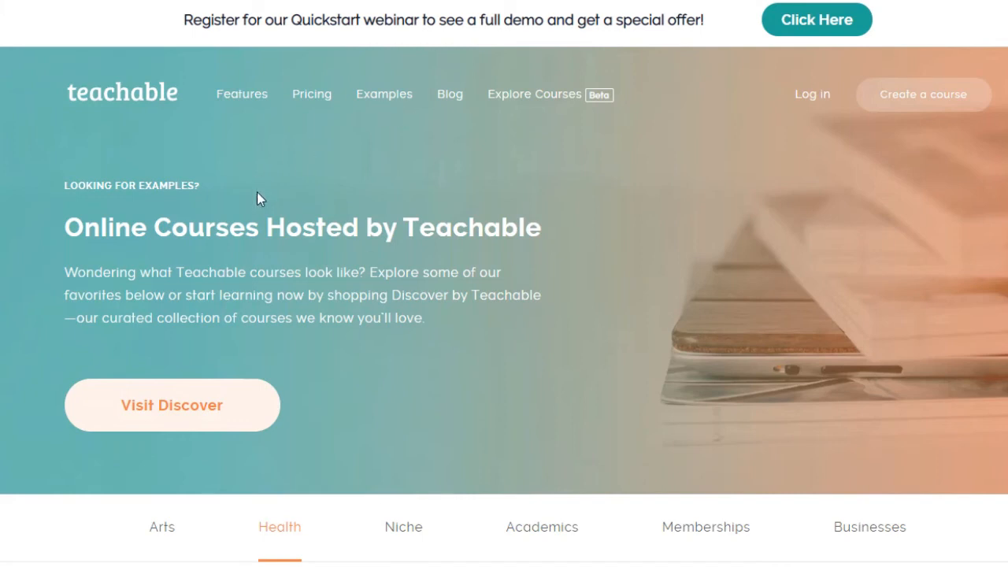
Step: Review the pricing page and the full plan comparison, including the transaction and processing fees
click(312, 100)
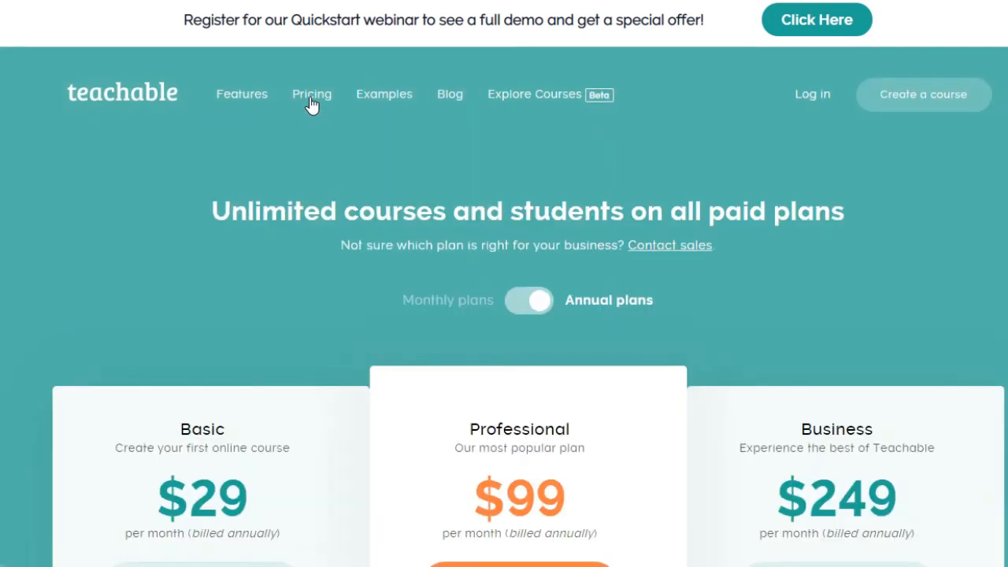
scroll(315, 135, down, 15)
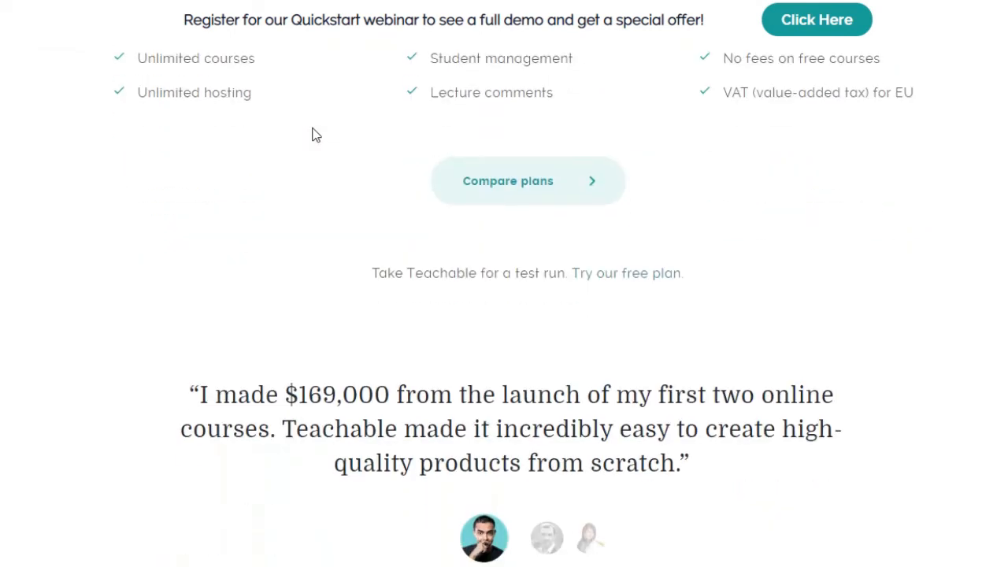
click(577, 195)
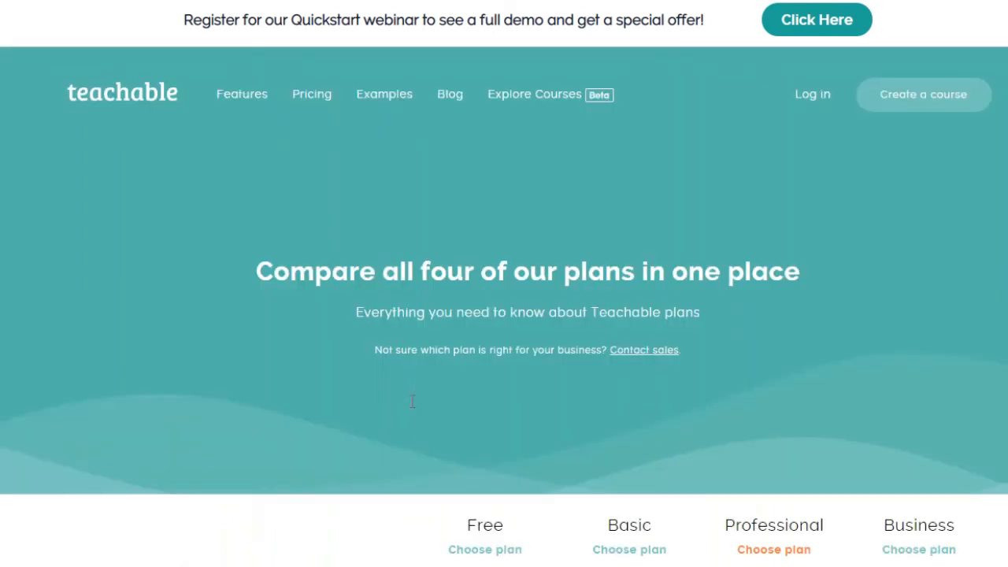
scroll(397, 403, down, 3)
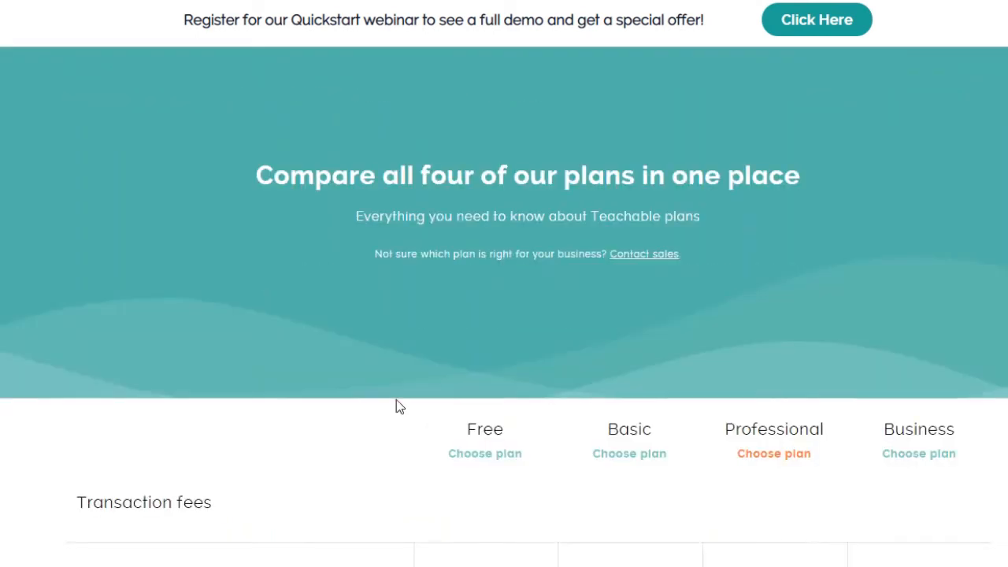
scroll(396, 400, down, 2)
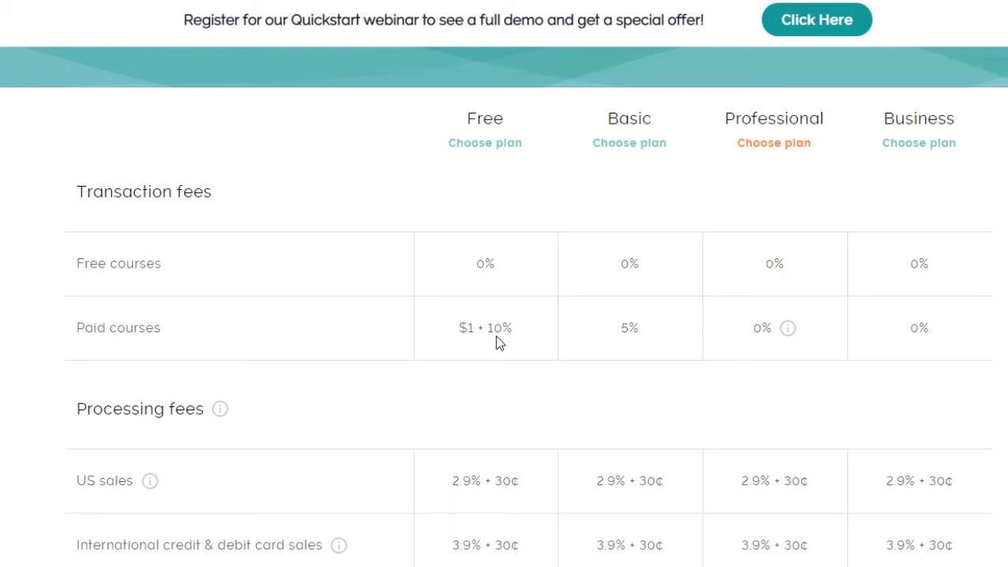
scroll(496, 336, down, 2)
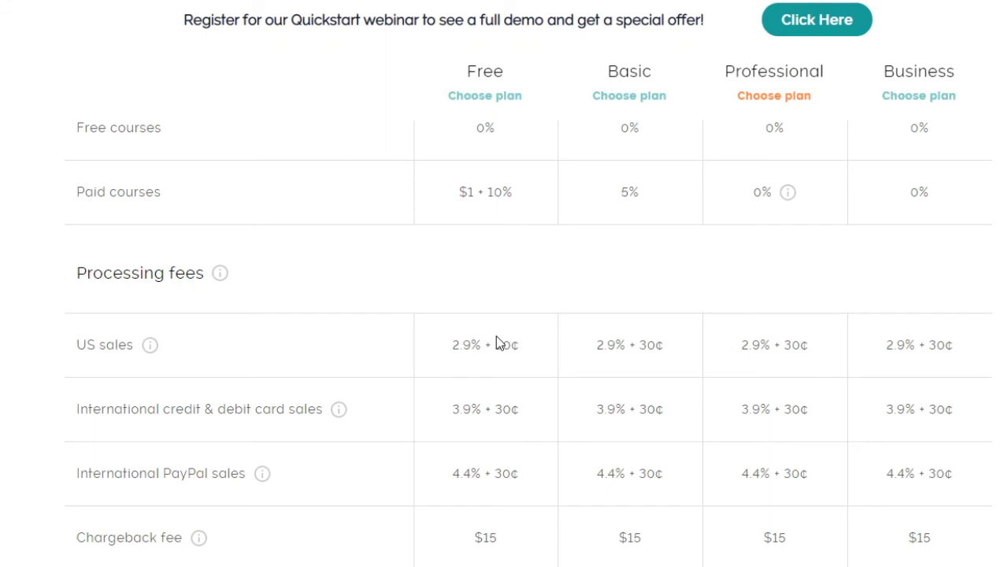
scroll(496, 336, up, 2)
scroll(497, 336, up, 5)
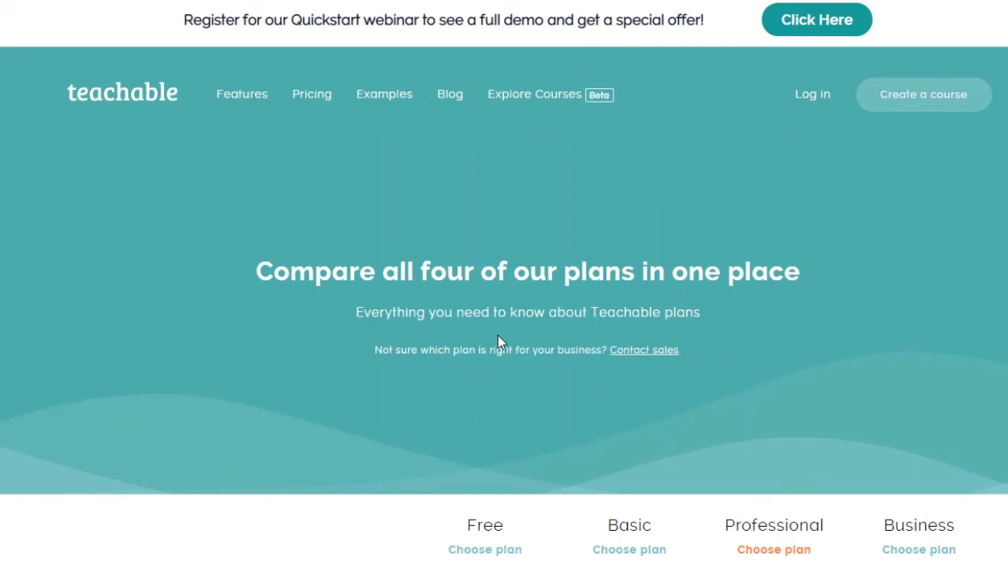
Step: Start creating a course, create the new photography school, and answer the business owner question with "No, just exploring"
click(912, 105)
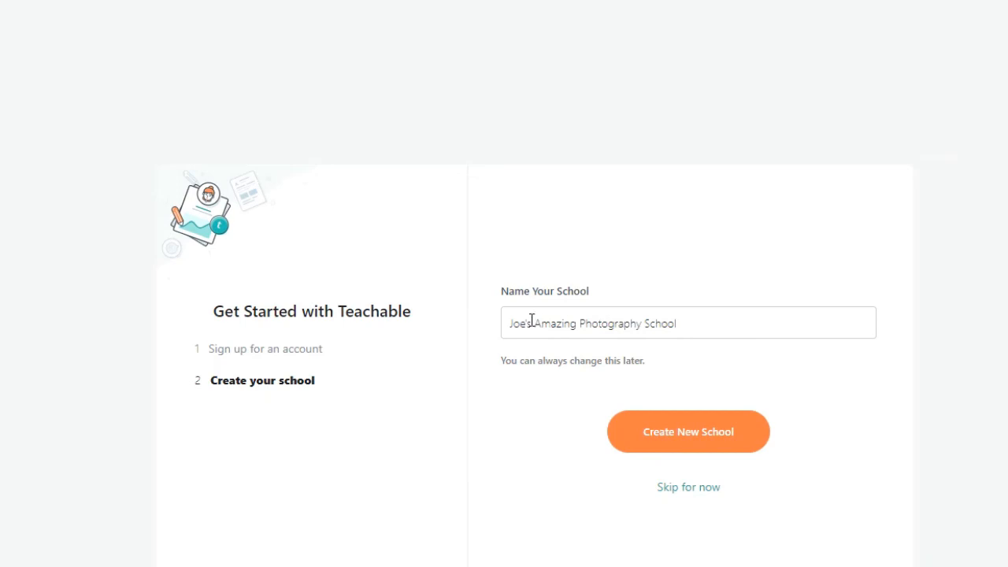
drag(515, 319, 710, 313)
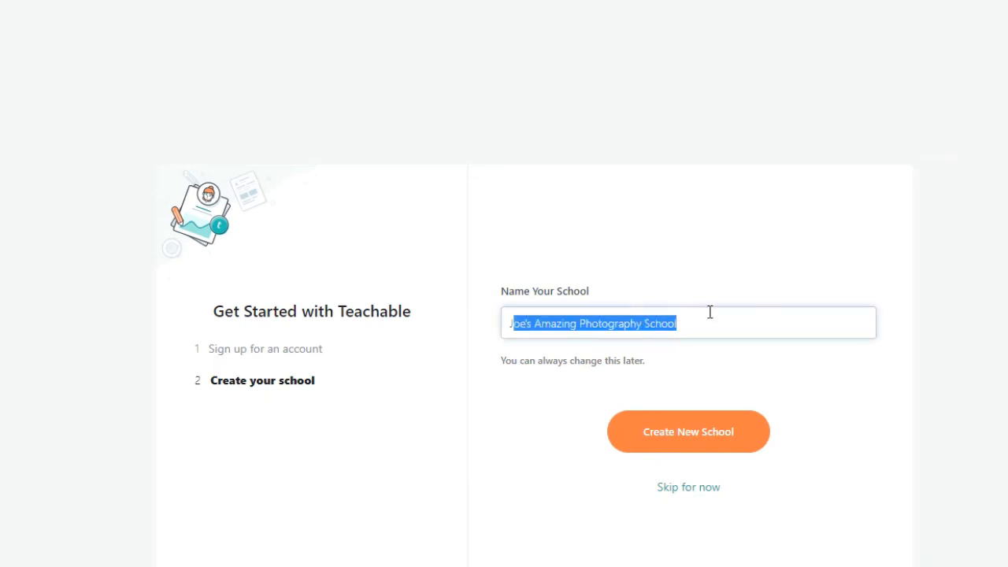
click(691, 449)
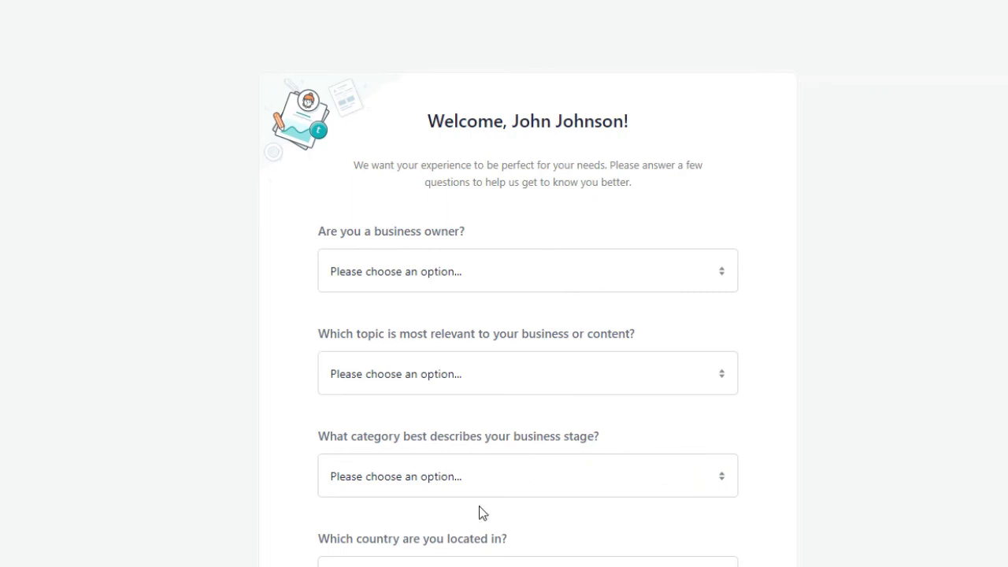
click(613, 268)
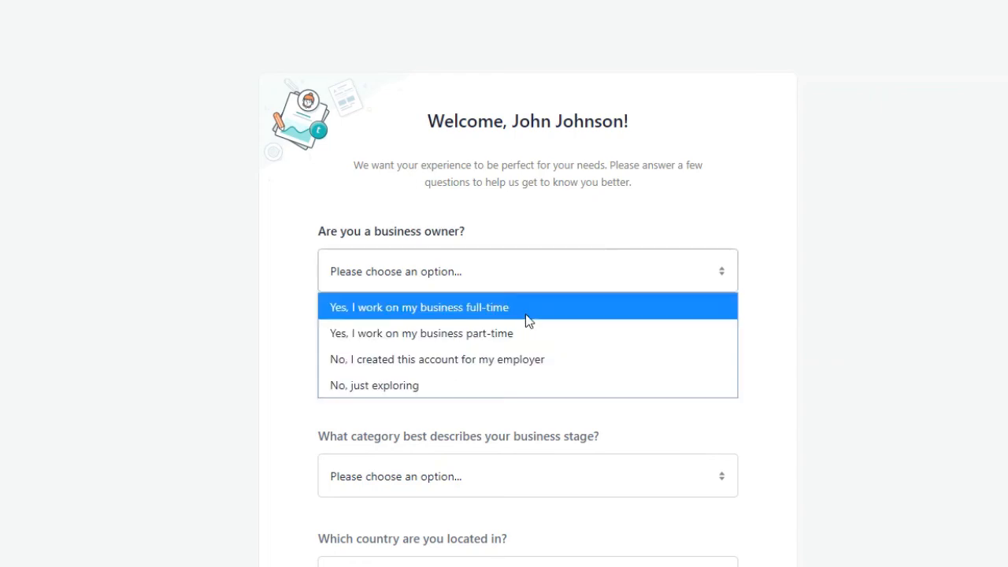
click(472, 385)
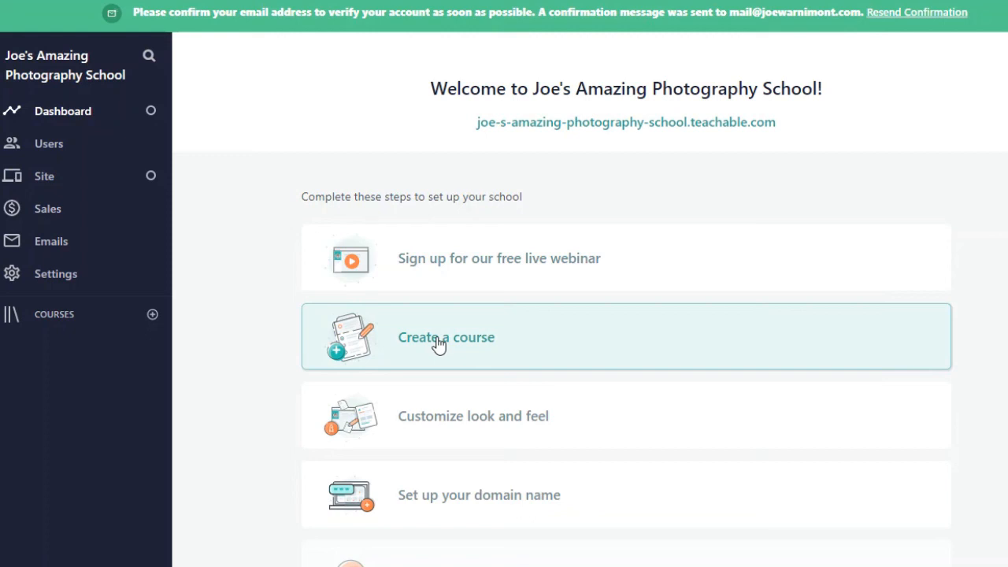
Step: Create a course titled "Beginner Photoshop Tutorial" with the subtitle "Everything you need to know about Photoshop", keeping the default author
click(441, 344)
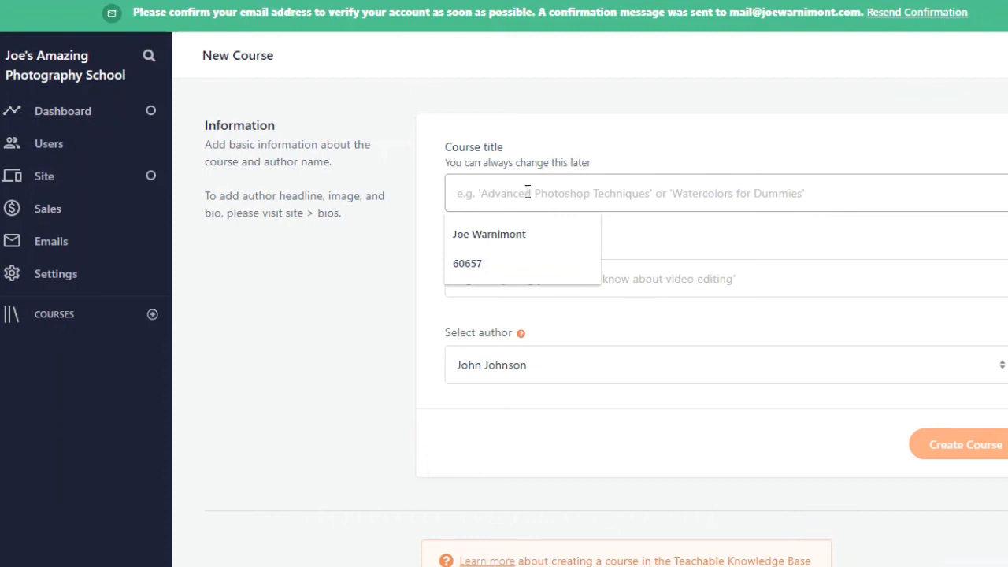
text(Beginner )
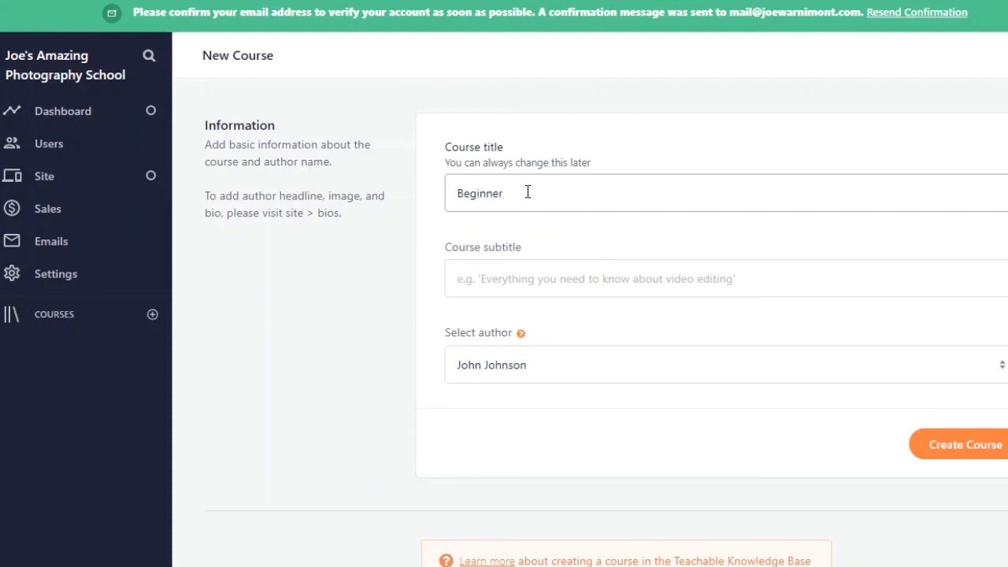
text(Photoshop Tutorial)
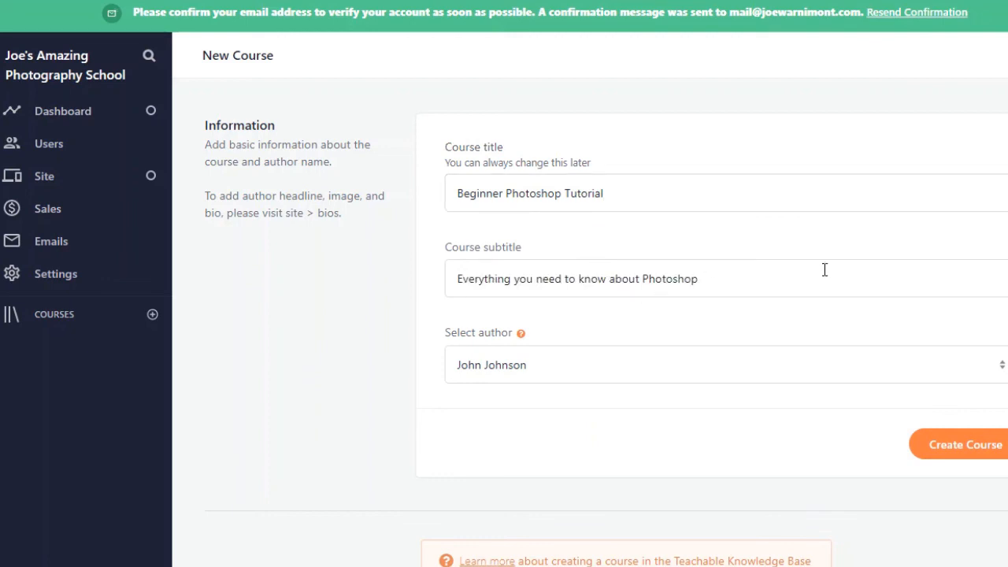
click(573, 368)
click(573, 367)
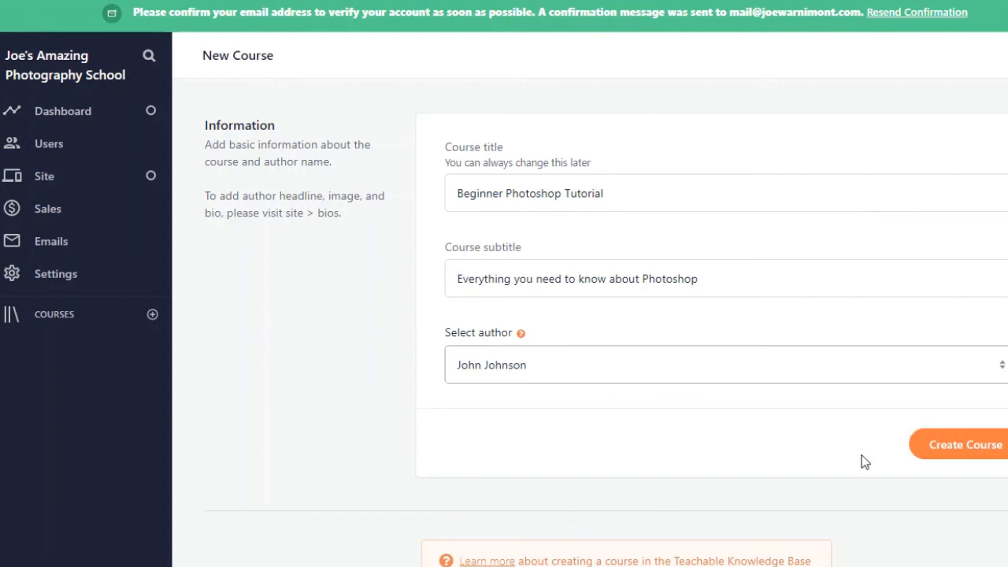
click(943, 446)
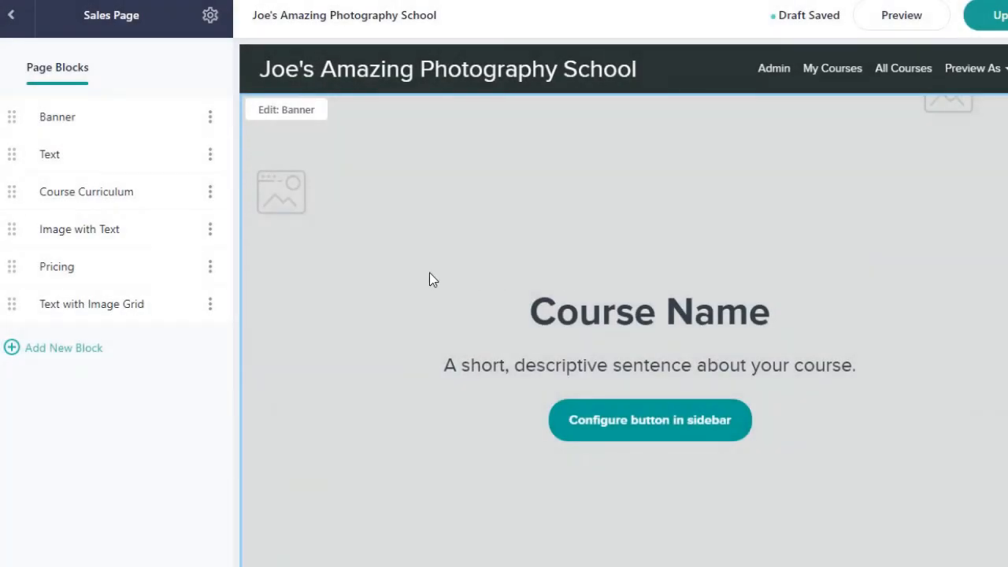
Step: Open the sales page's Banner block settings and look through the page's blocks from banner to image grid
click(101, 126)
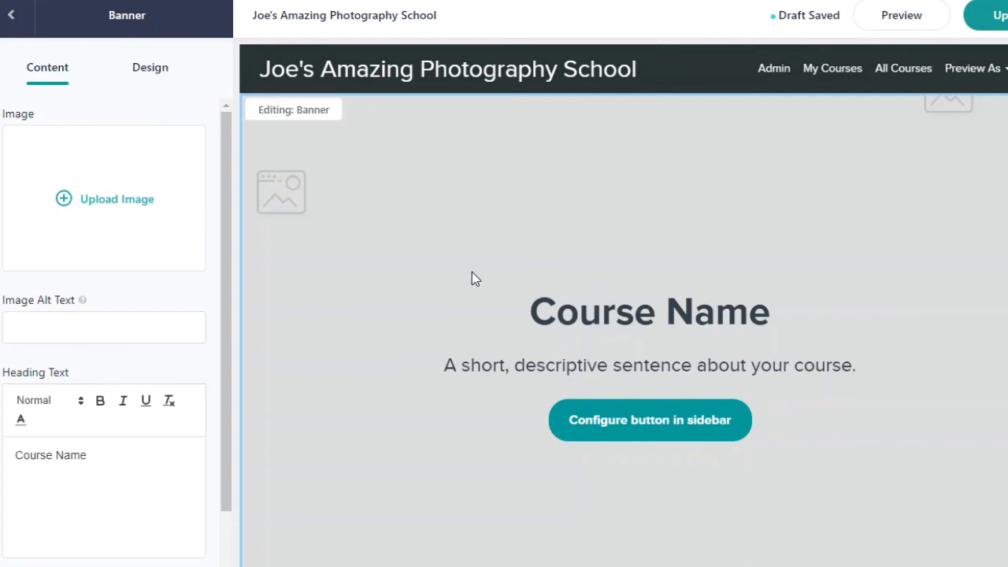
scroll(599, 355, down, 5)
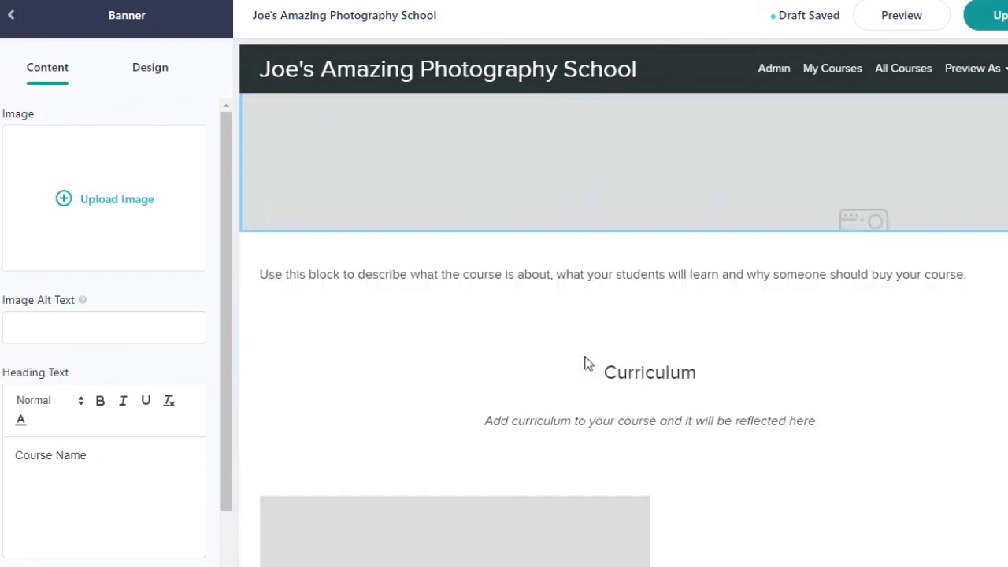
scroll(446, 360, down, 3)
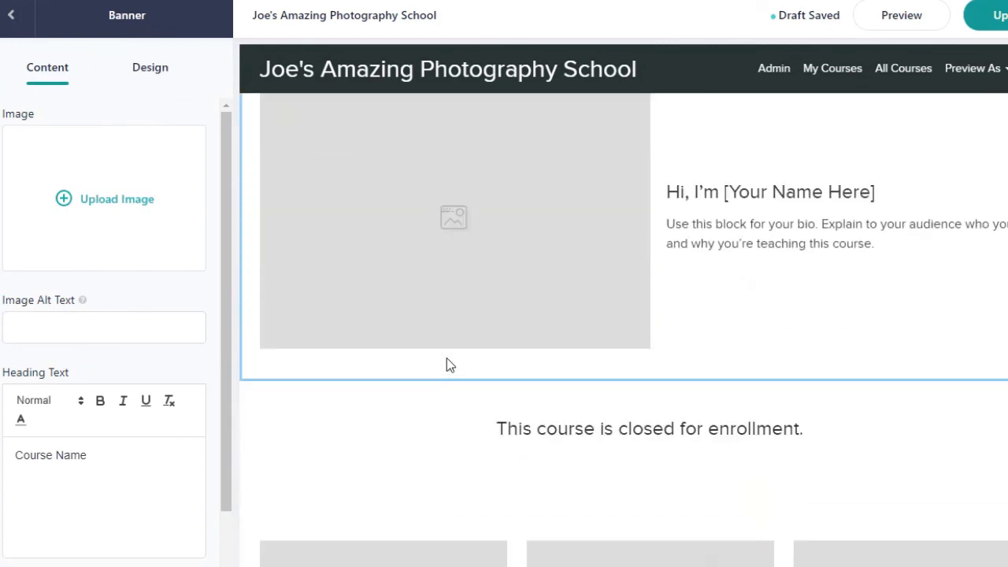
scroll(447, 359, down, 2)
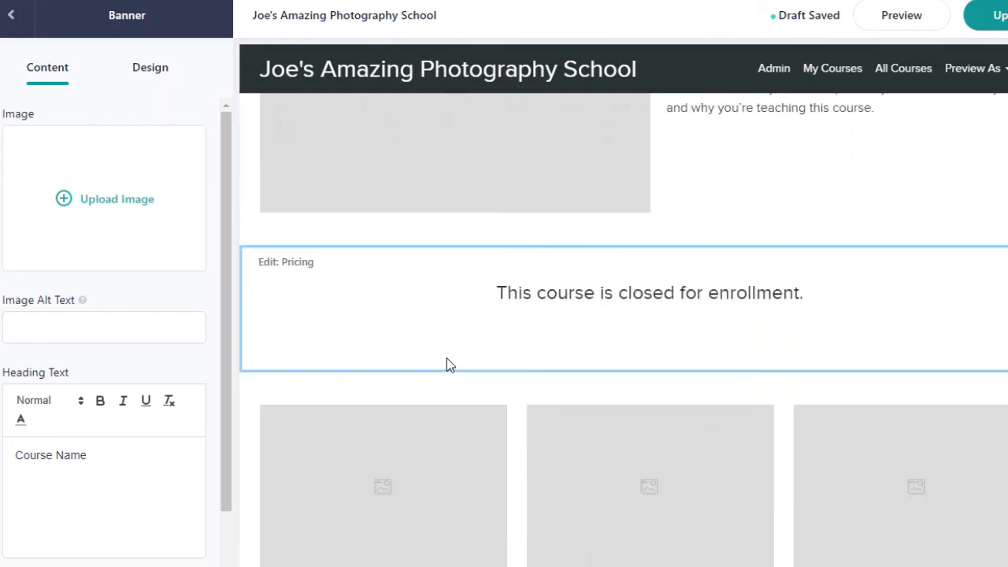
scroll(446, 365, down, 1)
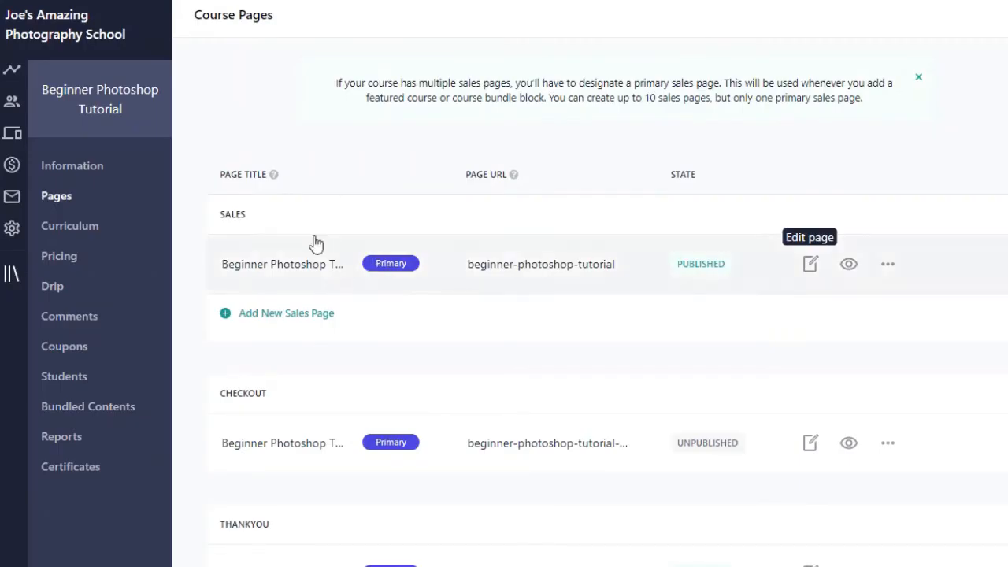
Step: Open the course's curriculum and open the first lecture's title for editing, leaving the name as it is
click(69, 229)
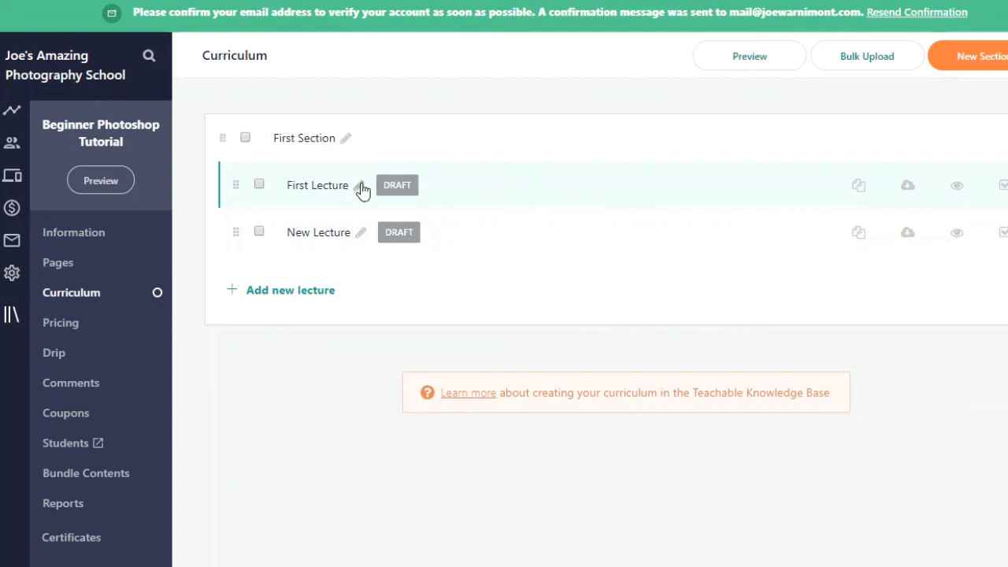
click(361, 188)
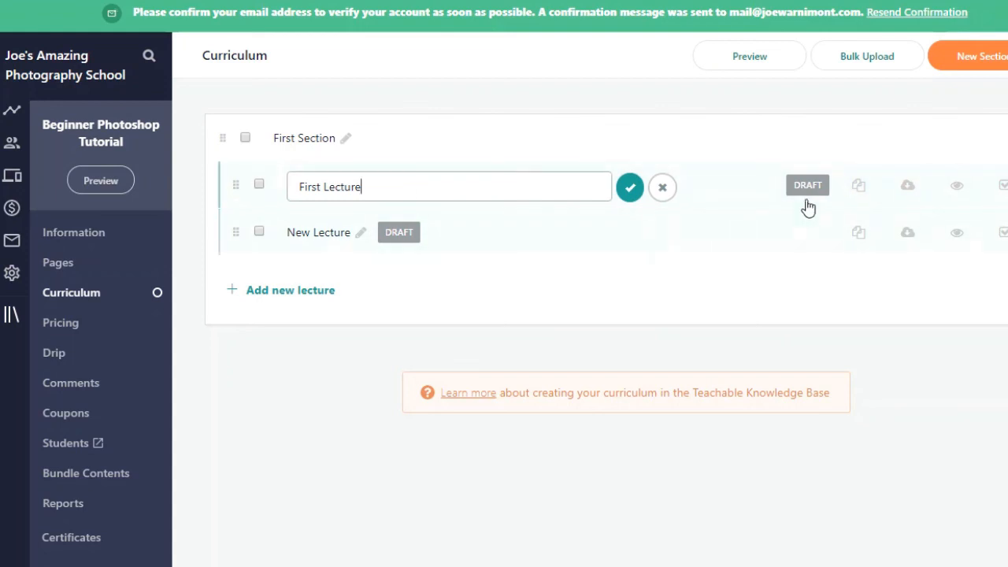
key(Return)
click(400, 193)
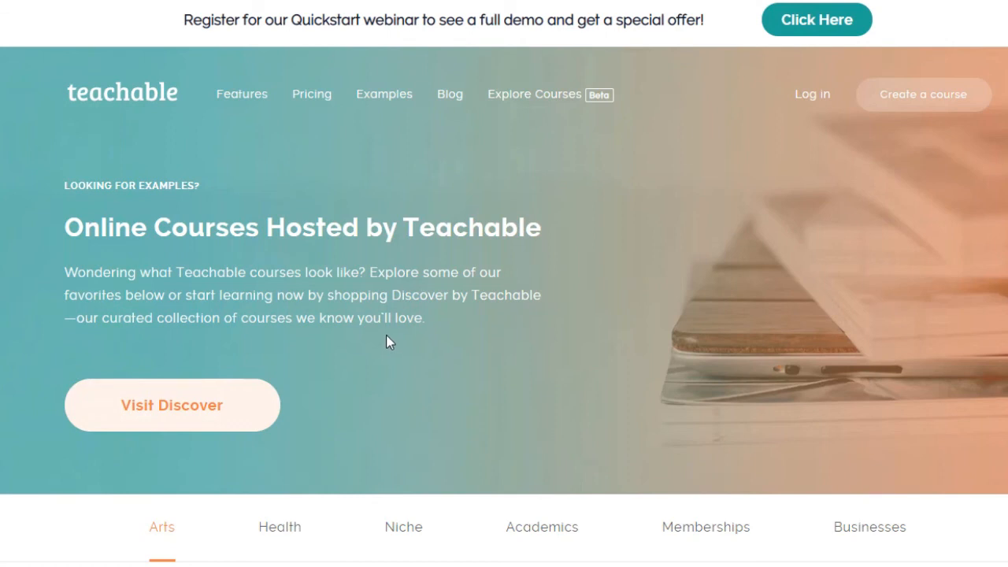
Step: Browse the example courses hosted by Teachable in the Arts, Academics and Memberships categories
scroll(386, 340, down, 2)
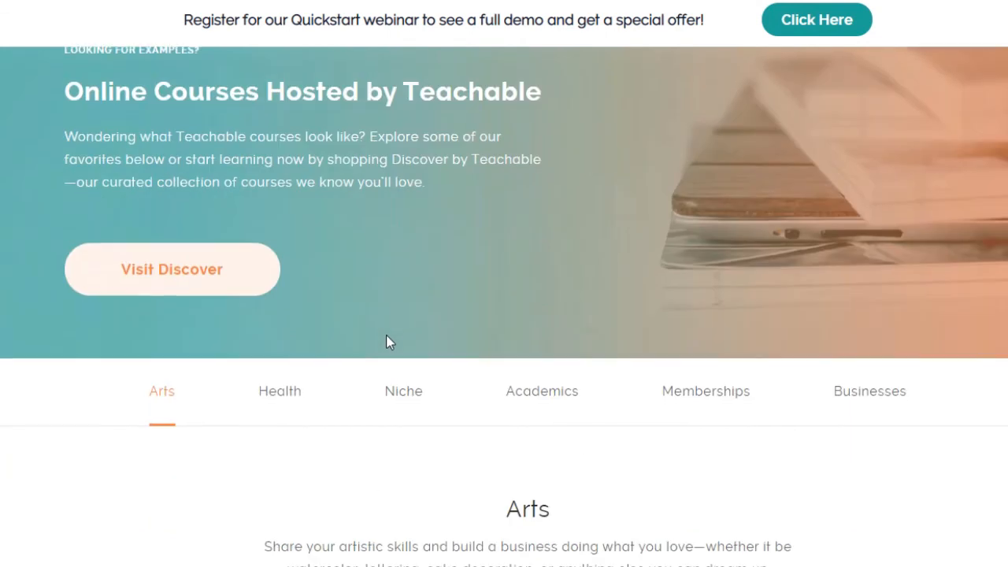
scroll(386, 340, down, 4)
scroll(386, 341, up, 3)
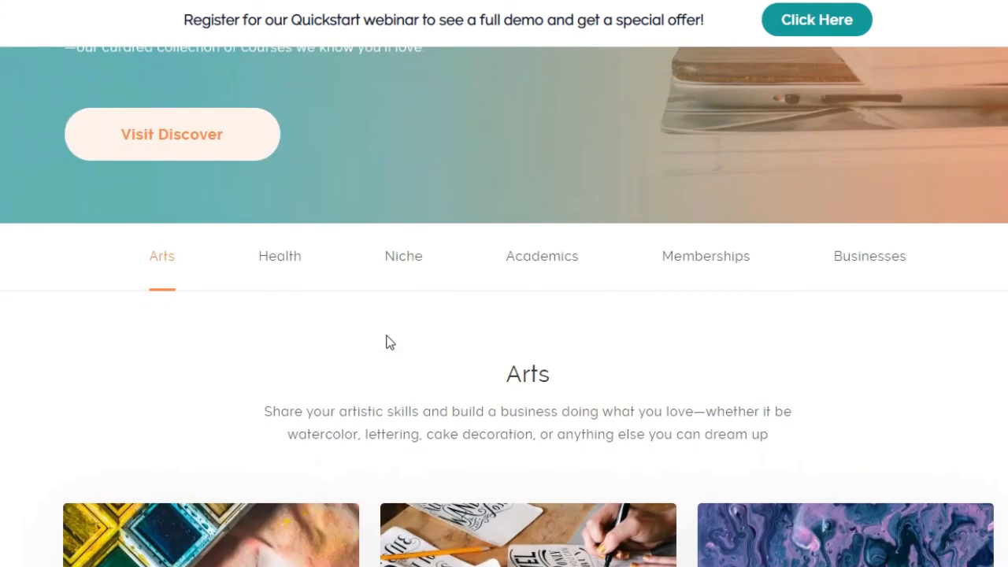
click(533, 264)
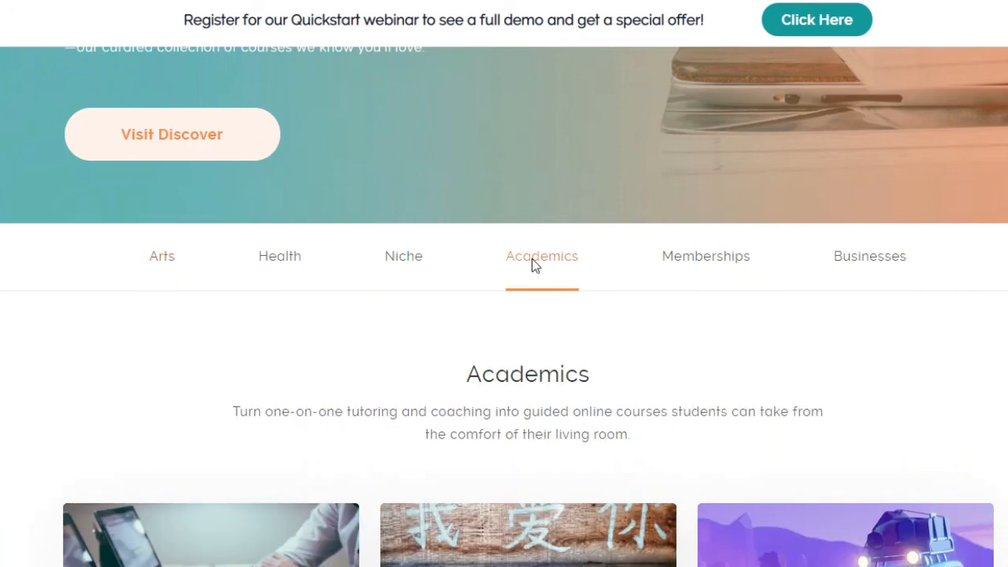
click(725, 260)
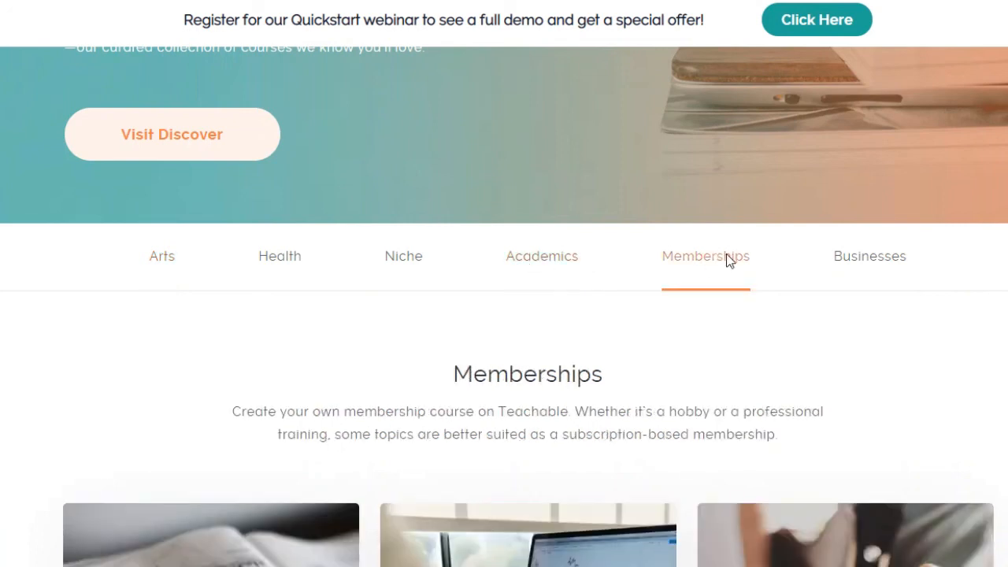
scroll(726, 261, down, 2)
scroll(727, 262, down, 4)
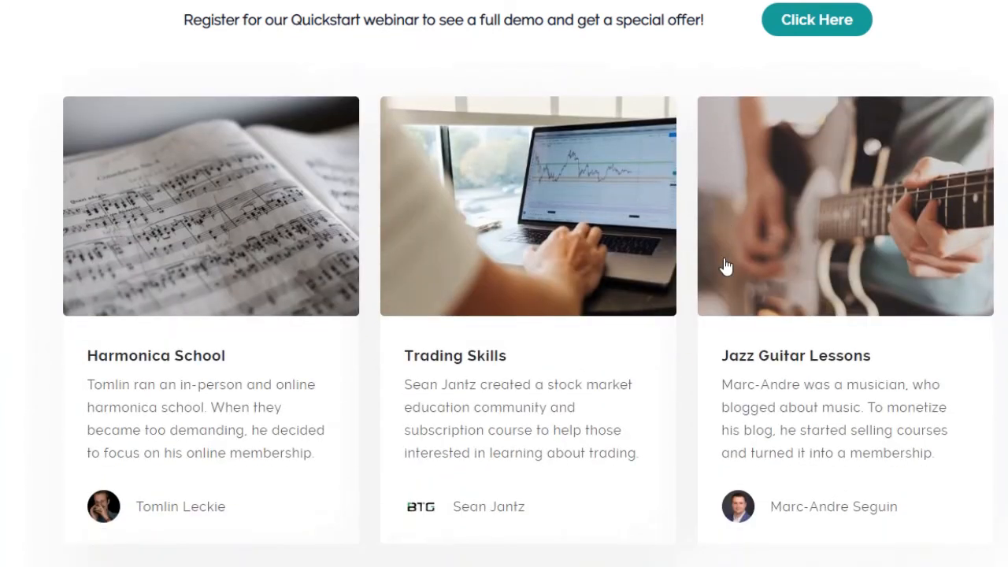
scroll(726, 267, down, 2)
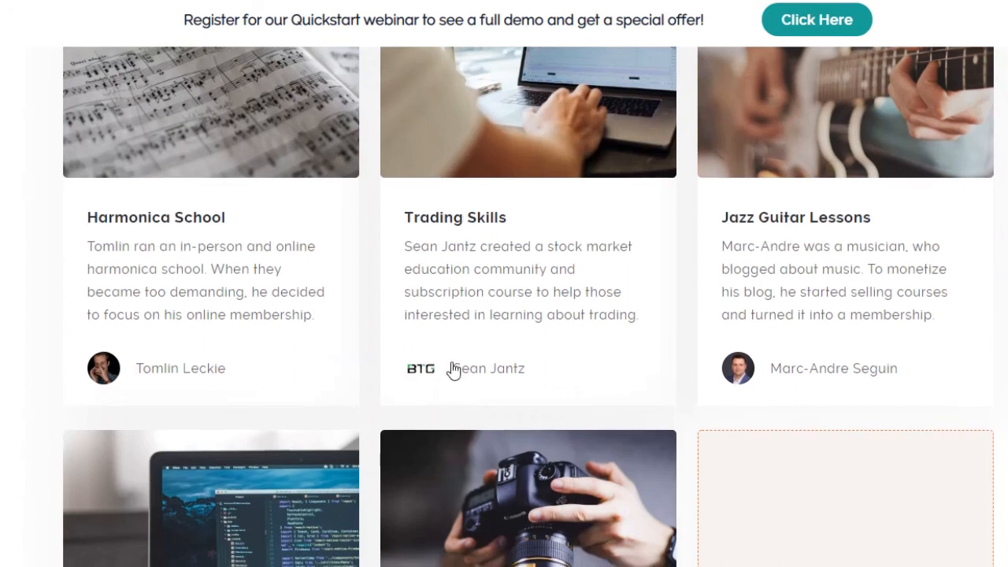
scroll(450, 367, down, 4)
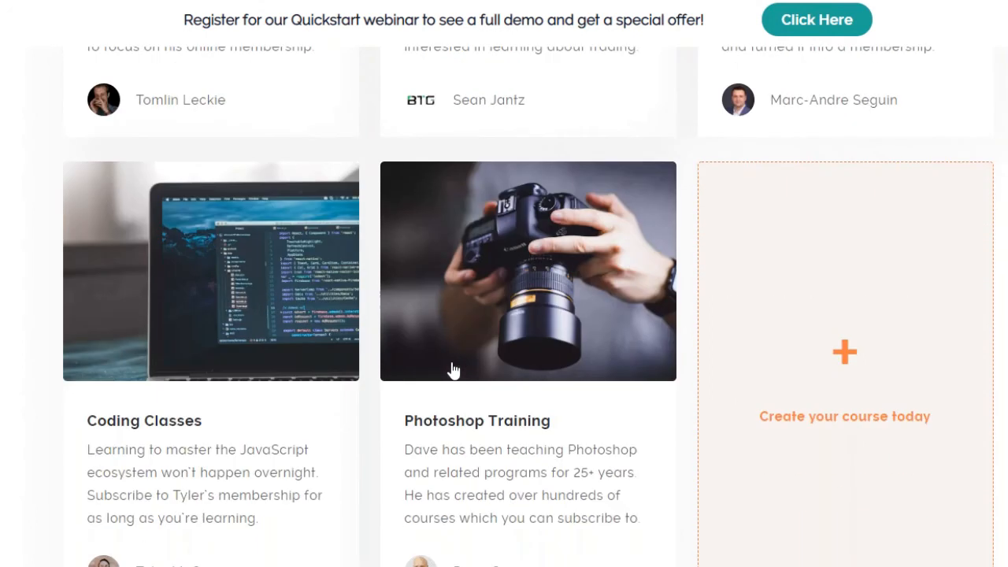
Step: Open the Coding Classes example and look through its site's course listings
click(170, 423)
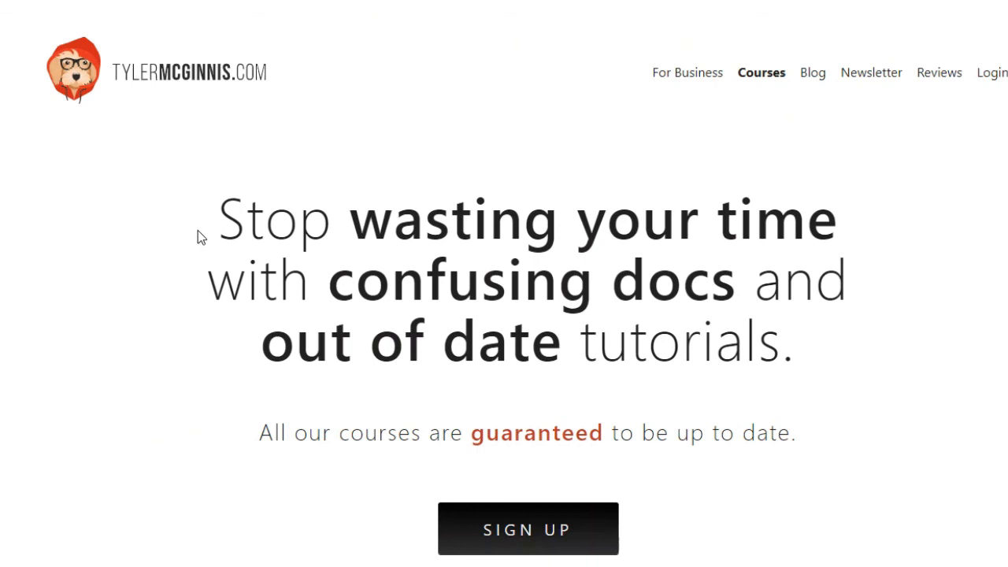
scroll(197, 230, down, 3)
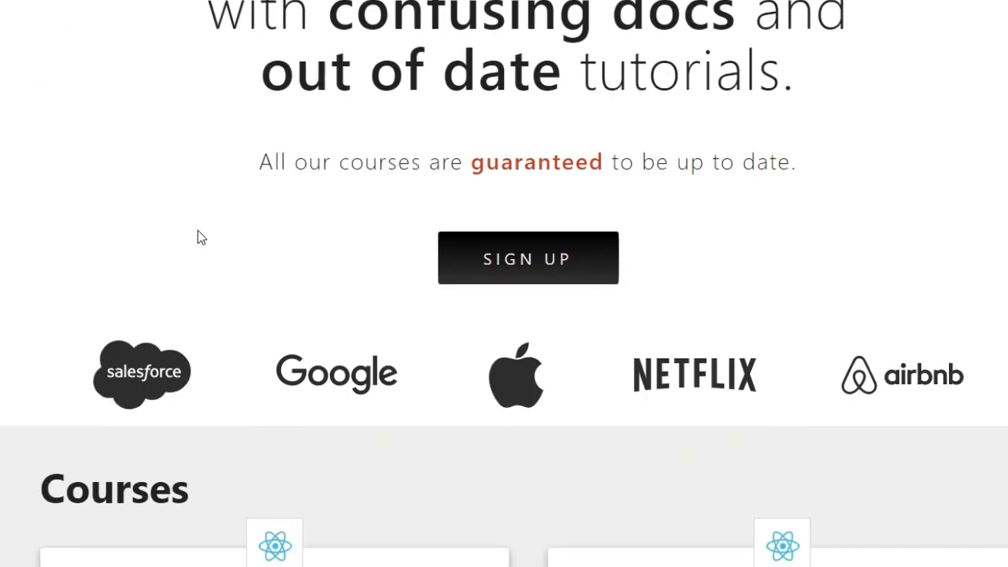
scroll(198, 230, down, 3)
scroll(197, 230, down, 15)
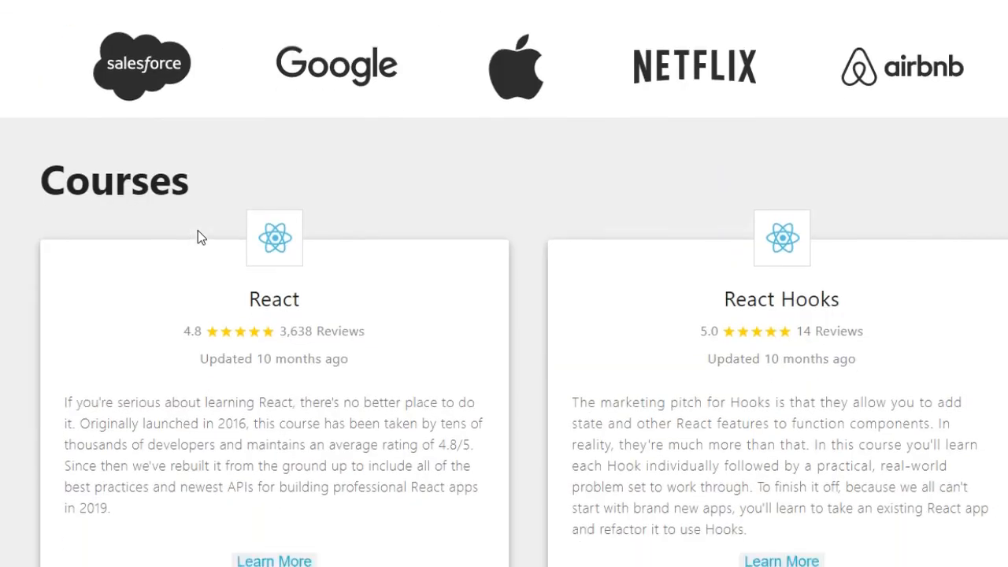
Step: Check who the site's courses are for, open the Advanced JavaScript course and read through its description, prerequisites, target audience and topic list
scroll(197, 230, down, 3)
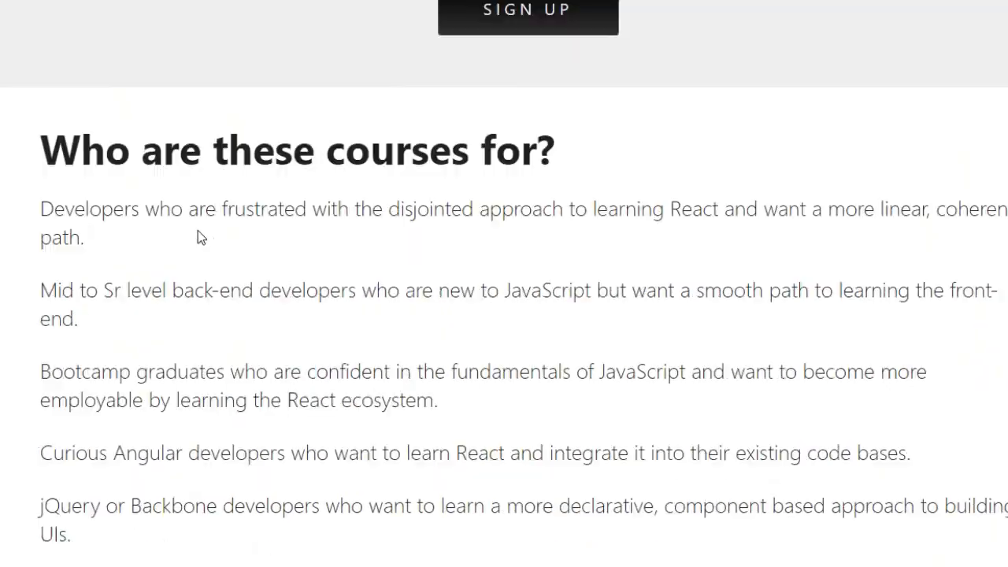
scroll(203, 231, up, 20)
mouse_move(765, 77)
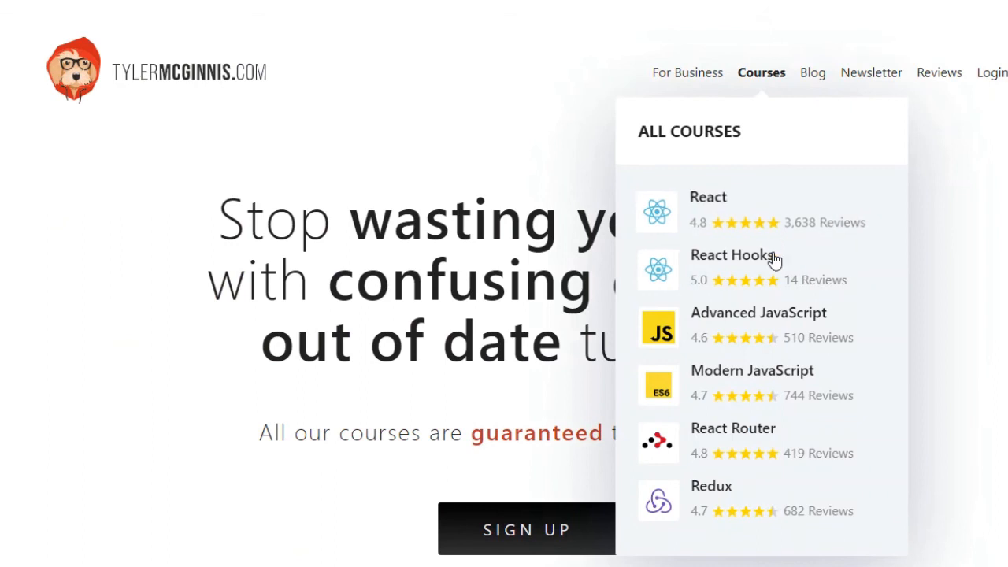
click(793, 331)
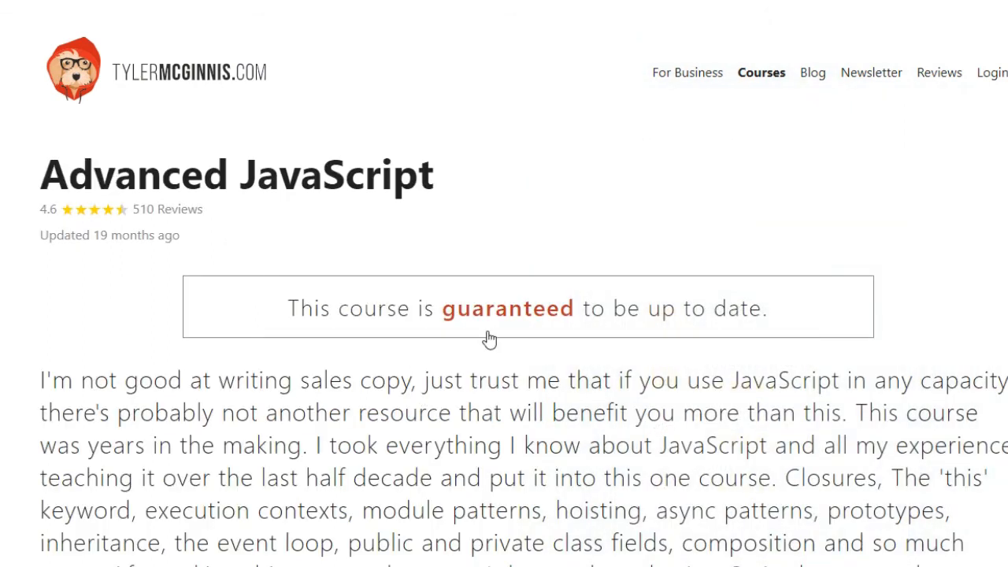
scroll(360, 337, down, 5)
scroll(360, 335, down, 15)
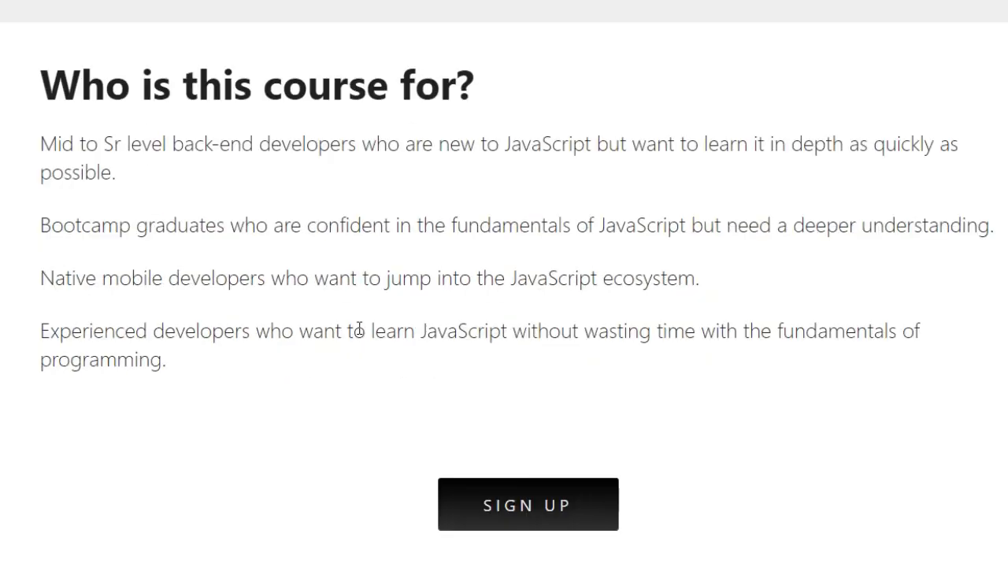
scroll(359, 329, up, 15)
scroll(360, 329, down, 2)
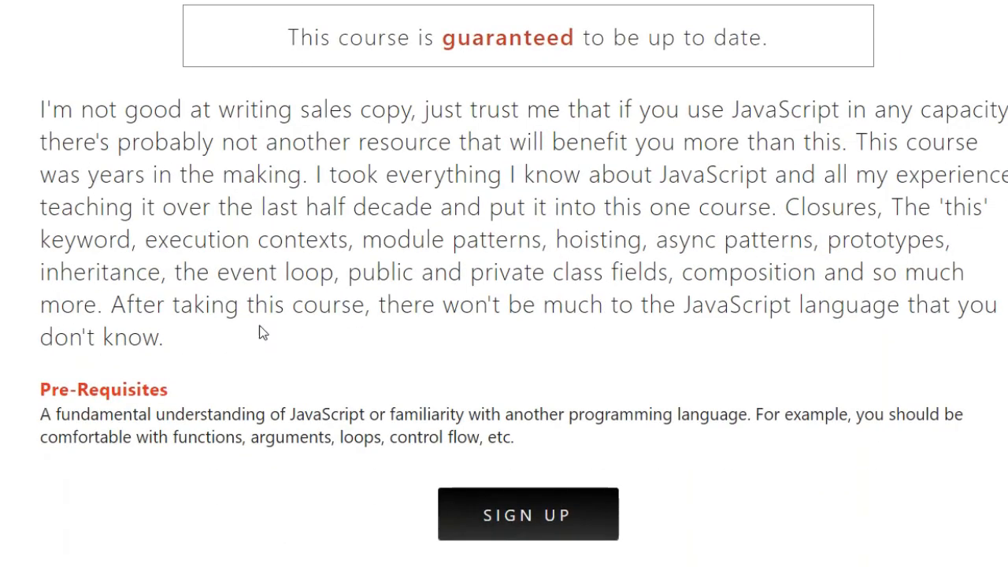
scroll(263, 332, down, 7)
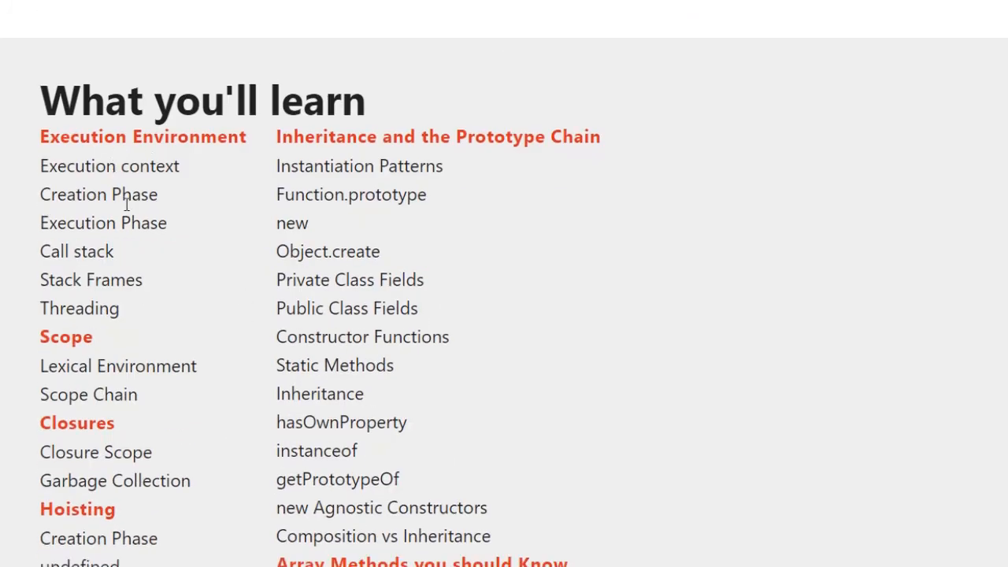